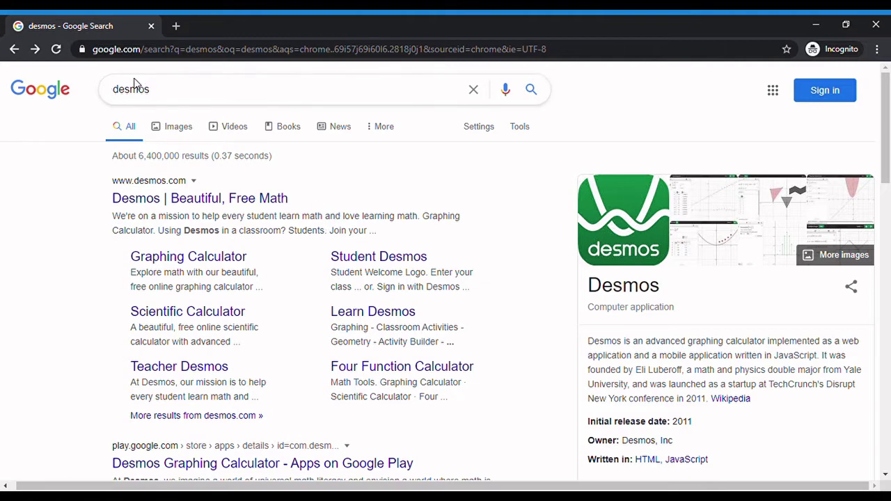
# Step: Open the Desmos Graphing Calculator from the search results, and collapse and reopen the expression list
pyautogui.click(154, 266)
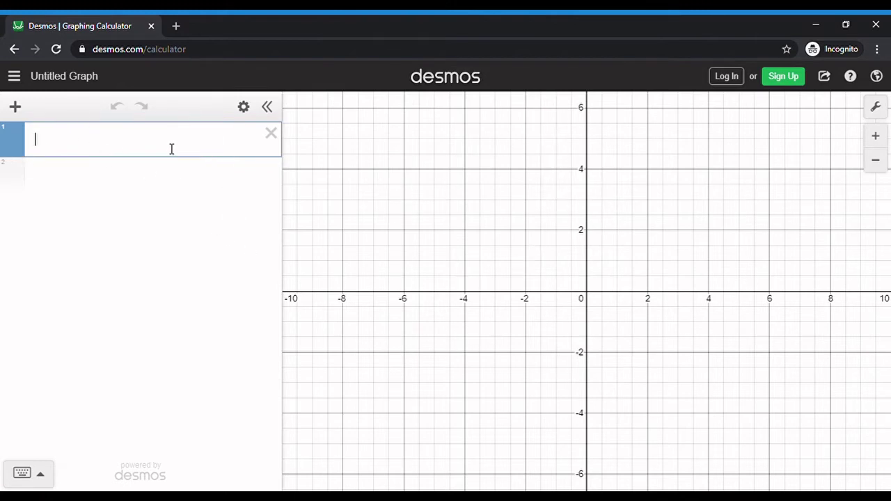
pyautogui.click(267, 106)
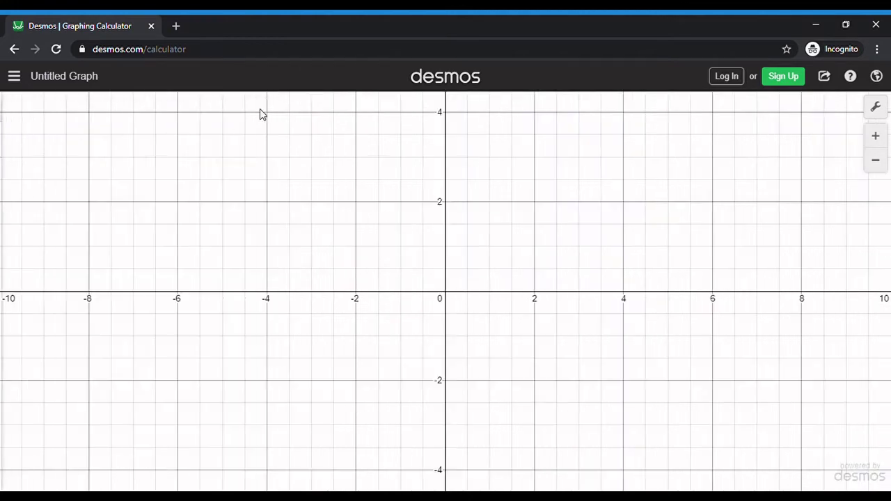
pyautogui.click(15, 109)
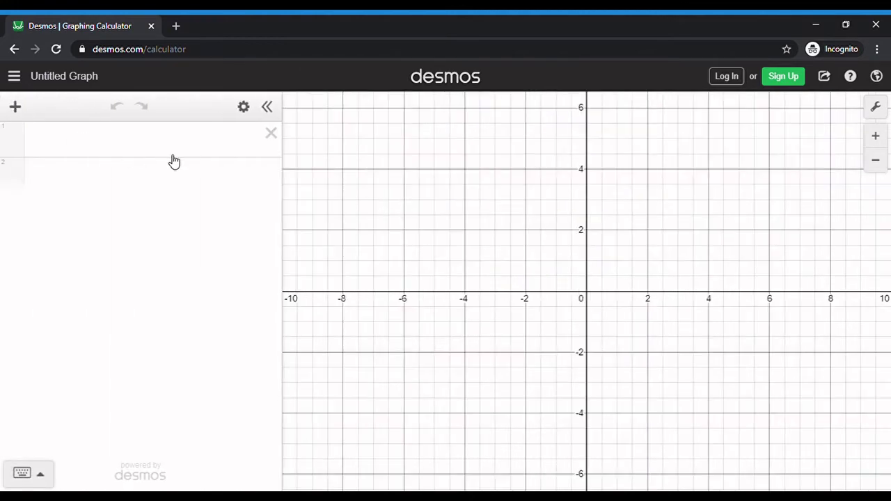
# Step: Graph the line y = 3x + 2 in the first expression
pyautogui.click(106, 145)
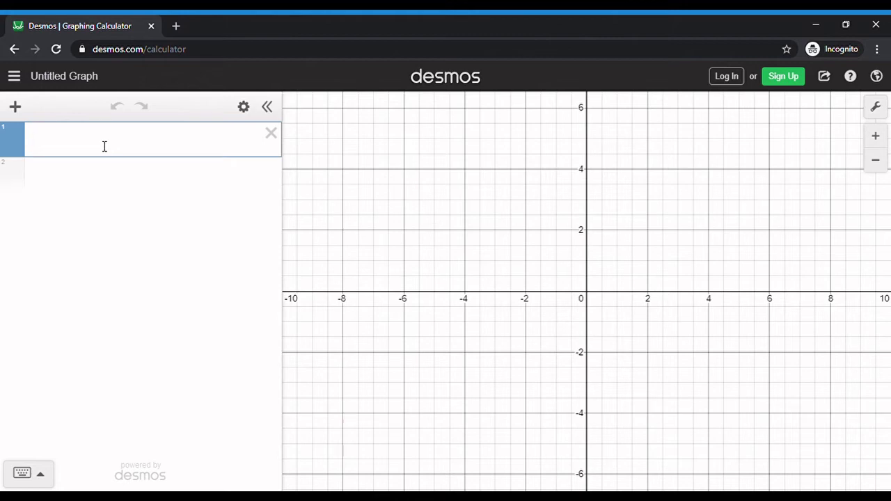
pyautogui.write('y = 3')
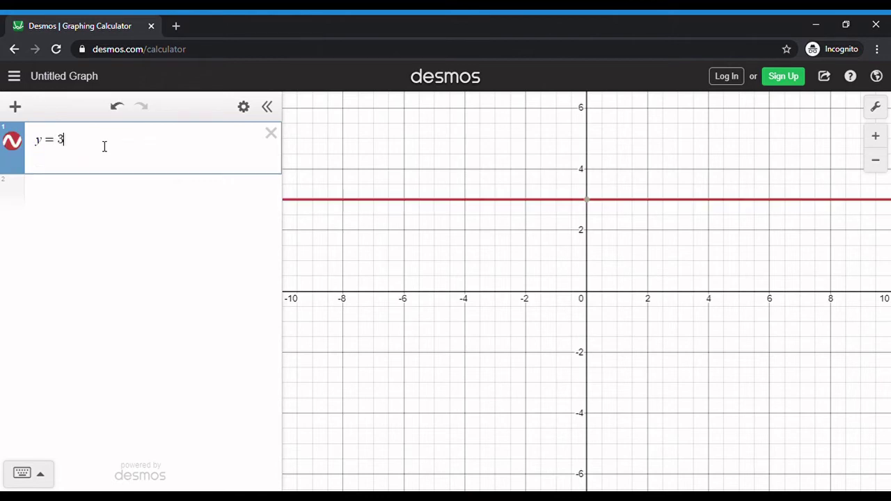
pyautogui.write('x + 2')
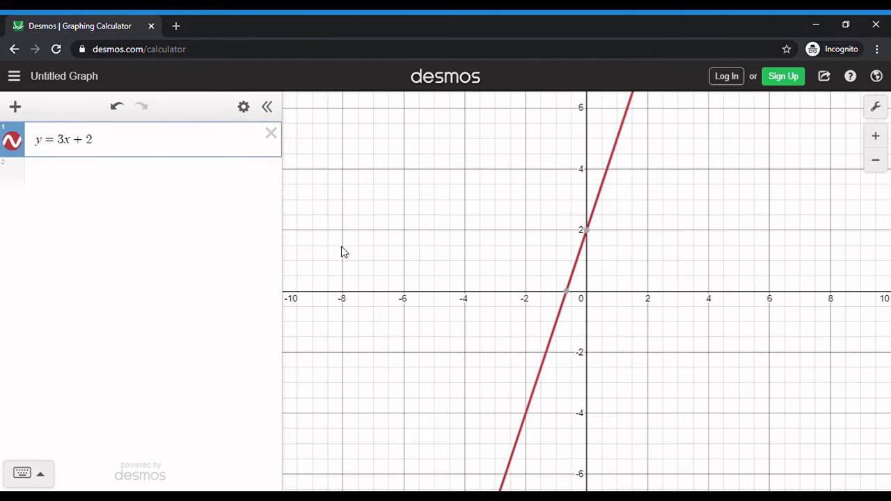
# Step: Graph y = x^2 and sin(x) as the second and third expressions
pyautogui.click(159, 186)
pyautogui.write('y ')
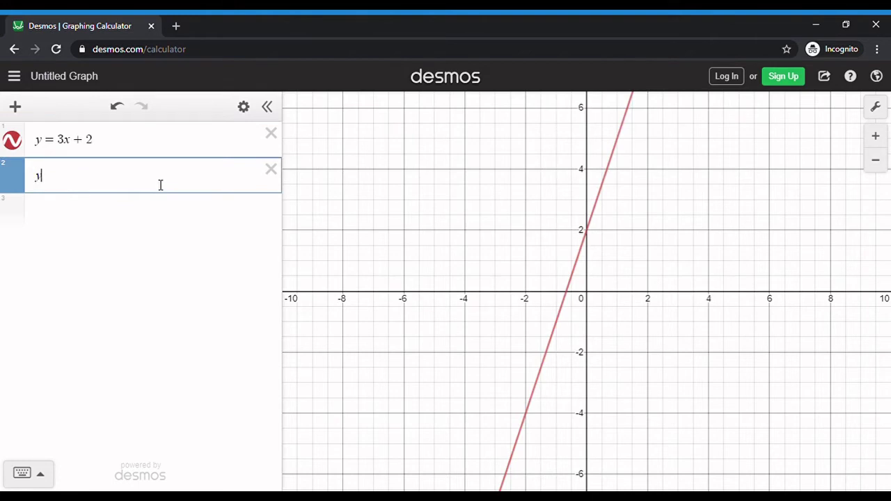
pyautogui.write('= x^2')
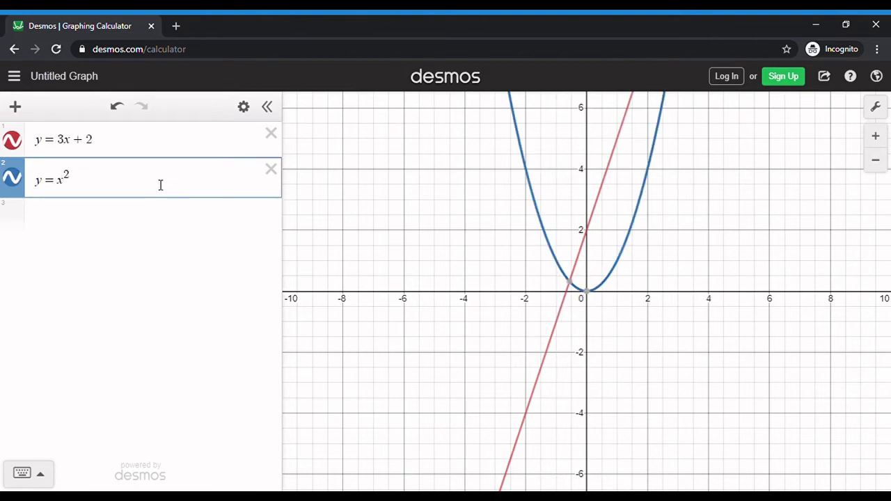
pyautogui.press('Return')
pyautogui.write('sin(x)')
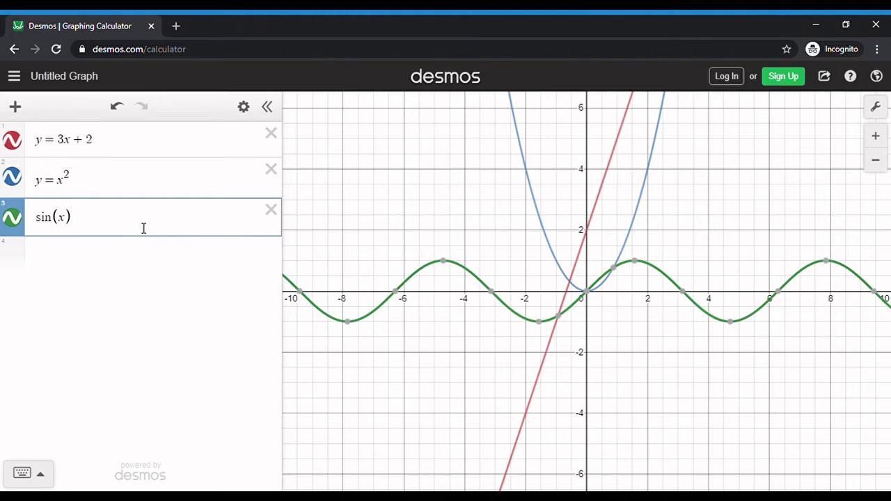
# Step: Add the line y = mx + c with a slider for m, and define c = 3 in its own expression
pyautogui.press('Return')
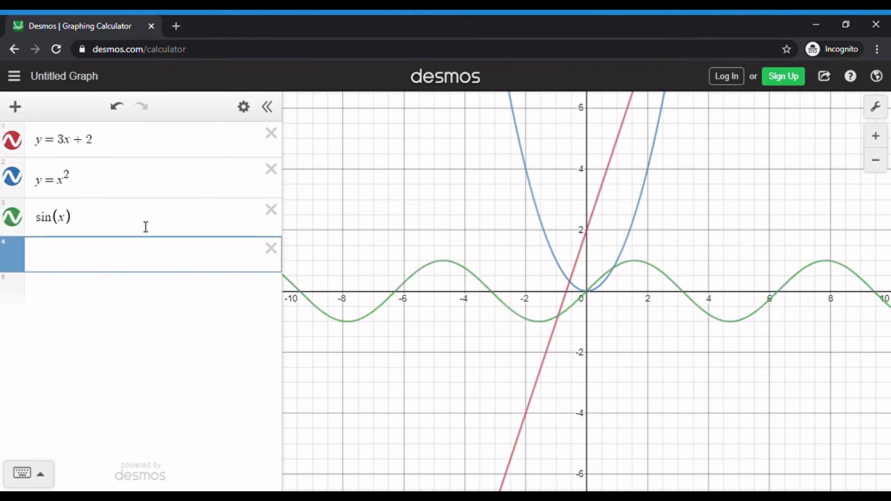
pyautogui.write('y = mx + c')
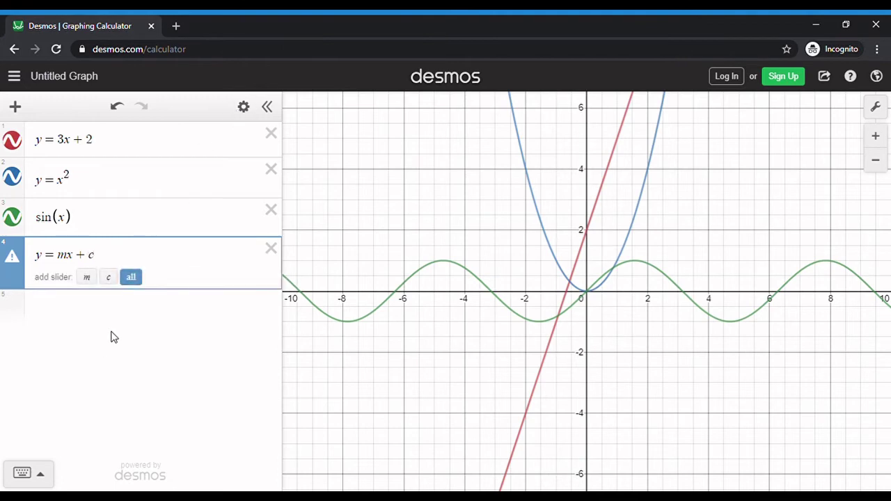
pyautogui.click(89, 280)
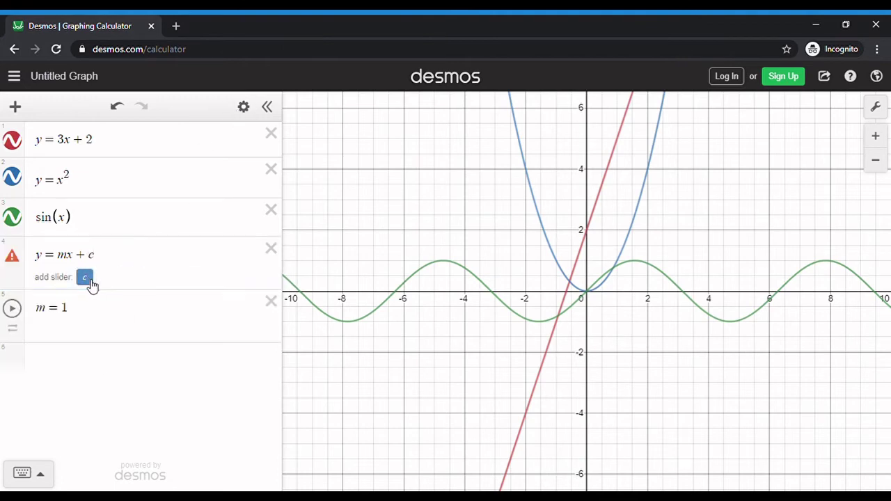
pyautogui.click(84, 311)
pyautogui.press('Return')
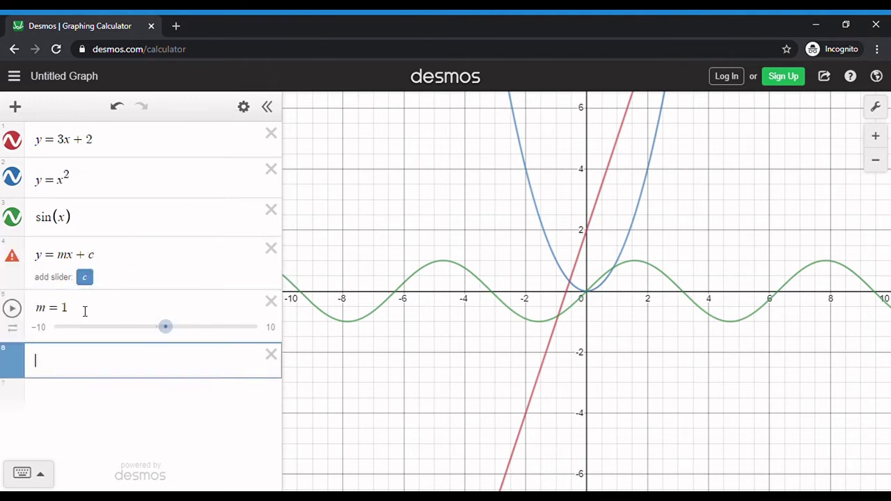
pyautogui.write('c = 3')
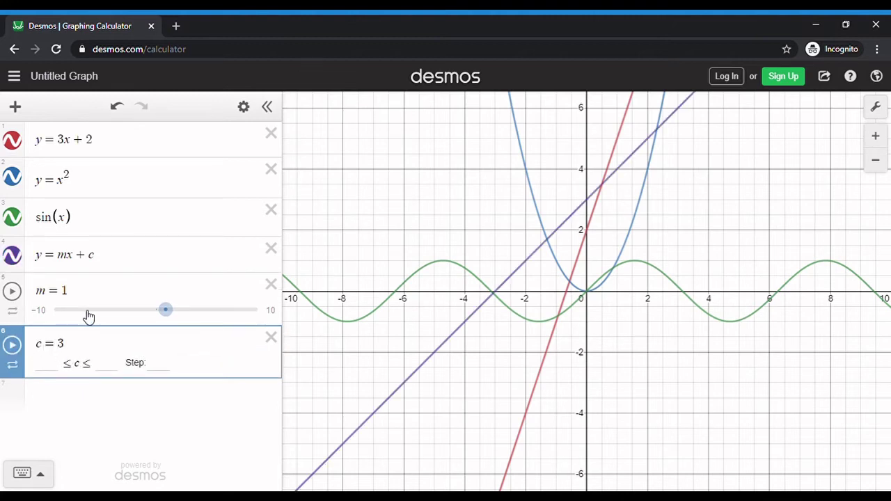
# Step: Move the m slider to about -0.2, and play its animation, pausing it at about 1.58
pyautogui.click(142, 299)
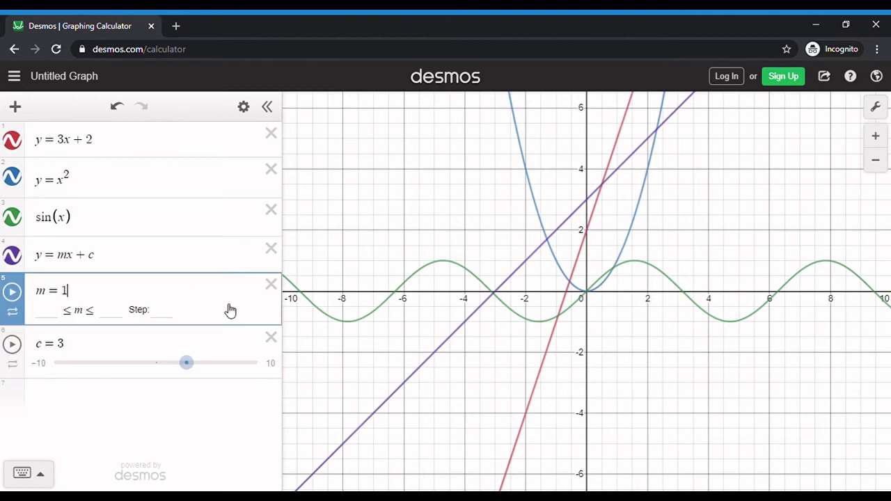
pyautogui.click(337, 335)
pyautogui.moveTo(166, 309); pyautogui.dragTo(155, 348)
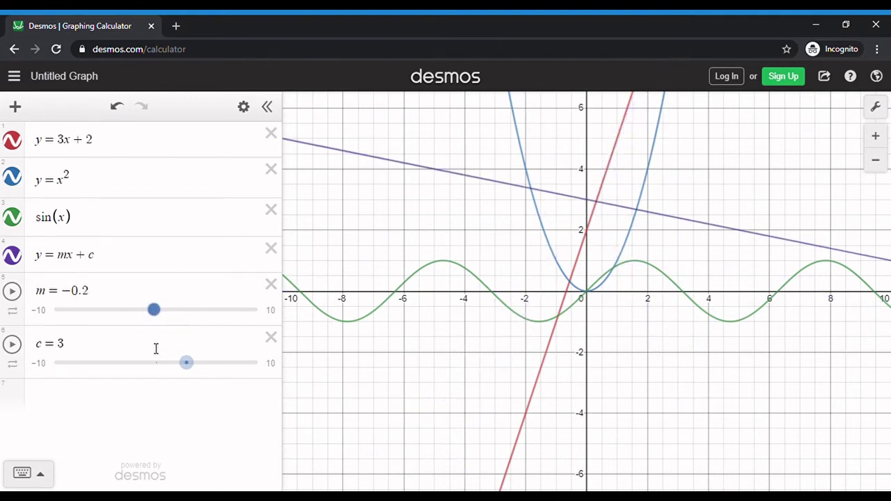
pyautogui.click(15, 293)
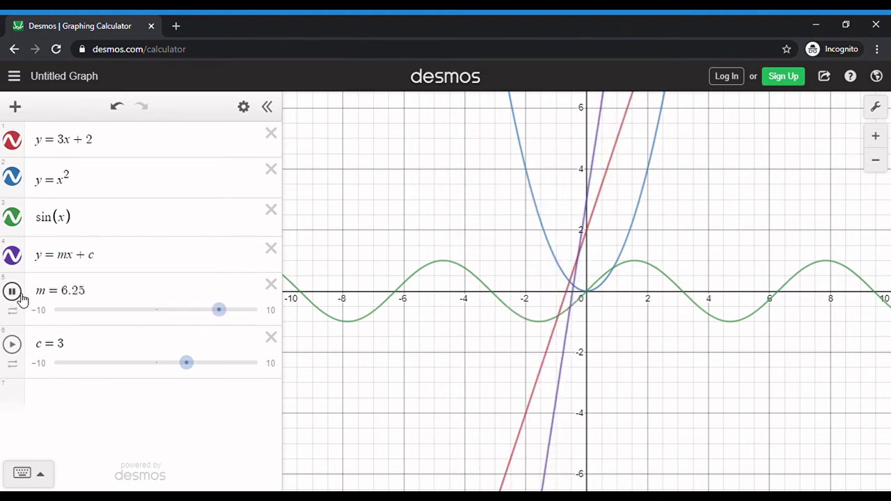
pyautogui.click(20, 296)
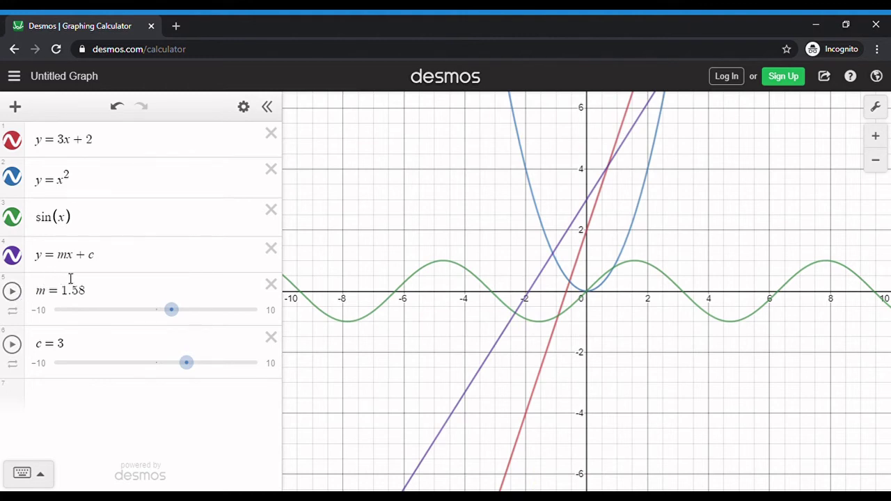
# Step: Hide and show the graph of y = mx + c, and change its line style to dashed
pyautogui.click(12, 257)
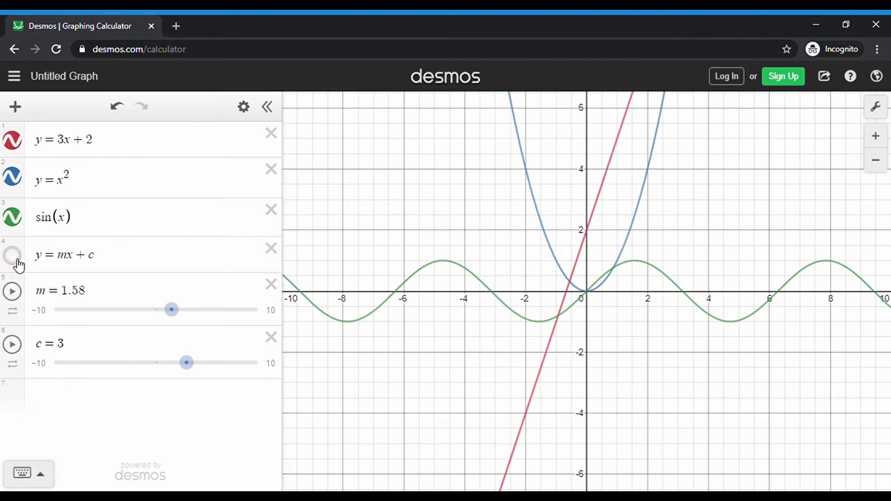
pyautogui.click(12, 257)
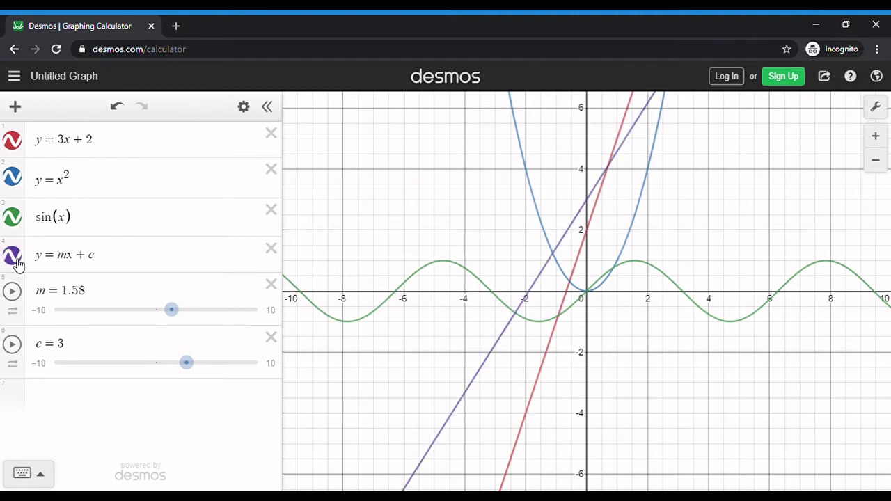
pyautogui.click(13, 256)
pyautogui.click(17, 262)
pyautogui.click(18, 263)
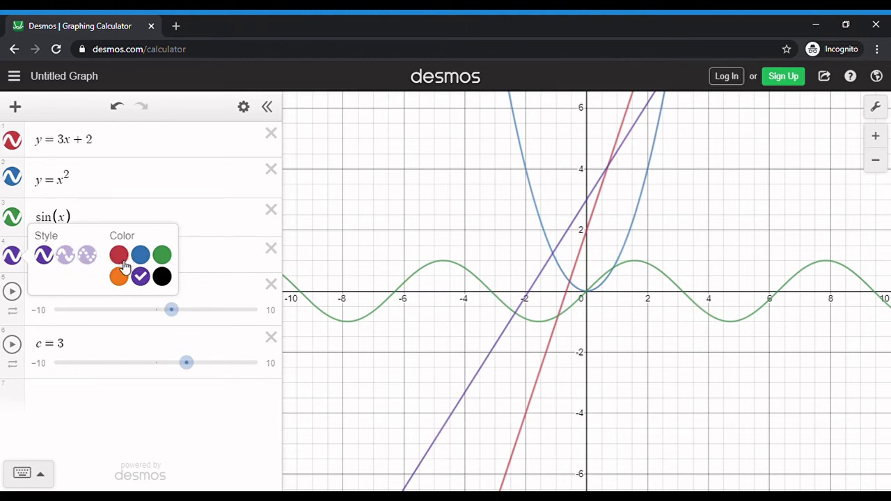
pyautogui.click(72, 260)
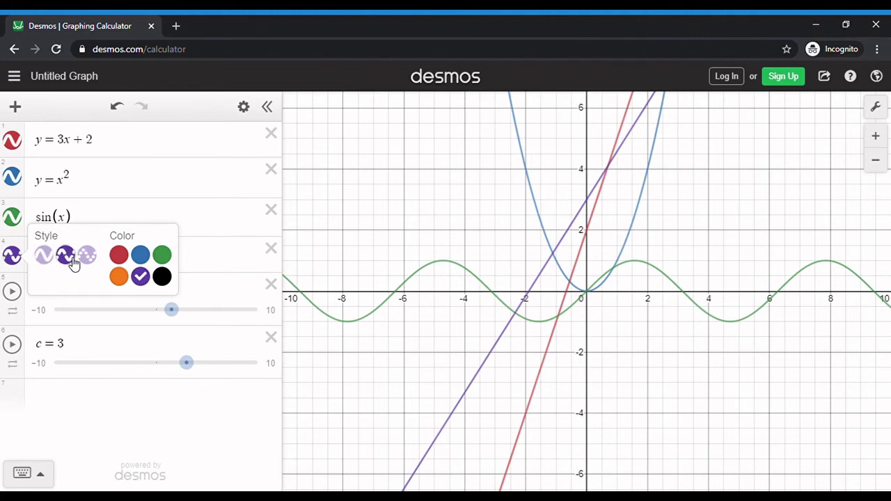
pyautogui.click(18, 263)
# Step: Plot the point (2,3) in a new expression below c = 3
pyautogui.click(62, 397)
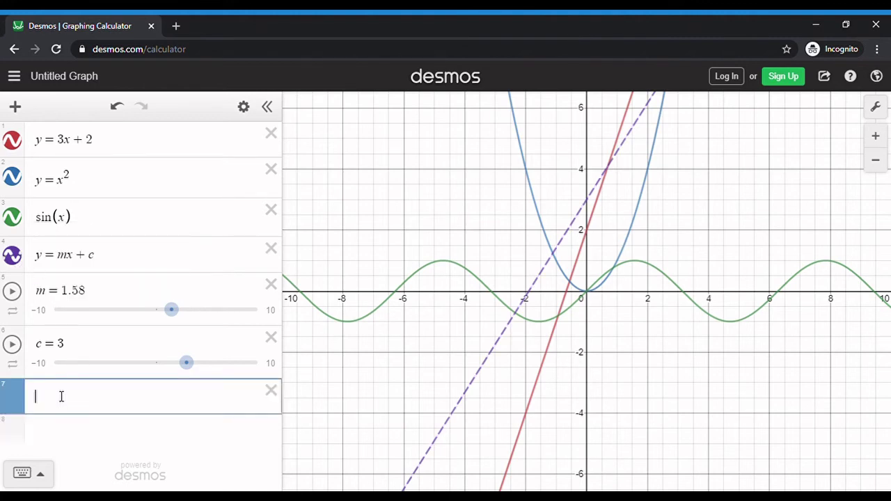
pyautogui.write('(2')
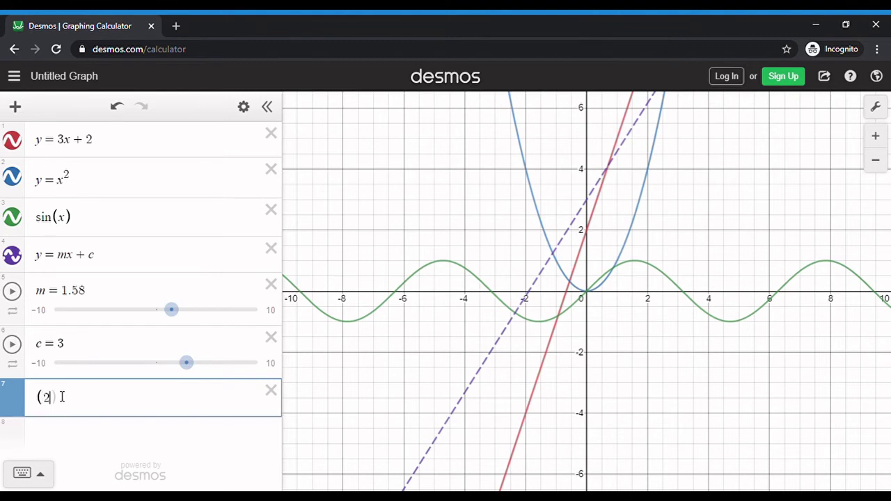
pyautogui.write(',3)')
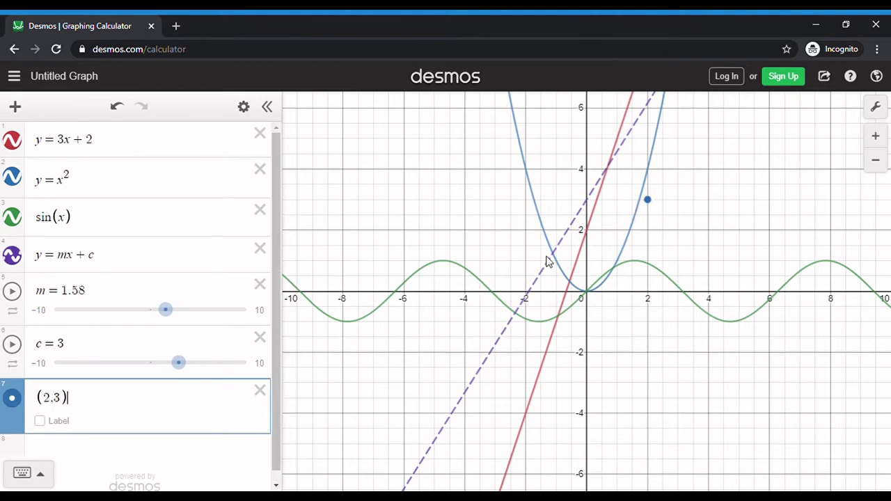
# Step: Make the plotted point movable in all directions and reposition it at about (0.9, 2.5) on the graph
pyautogui.click(12, 400)
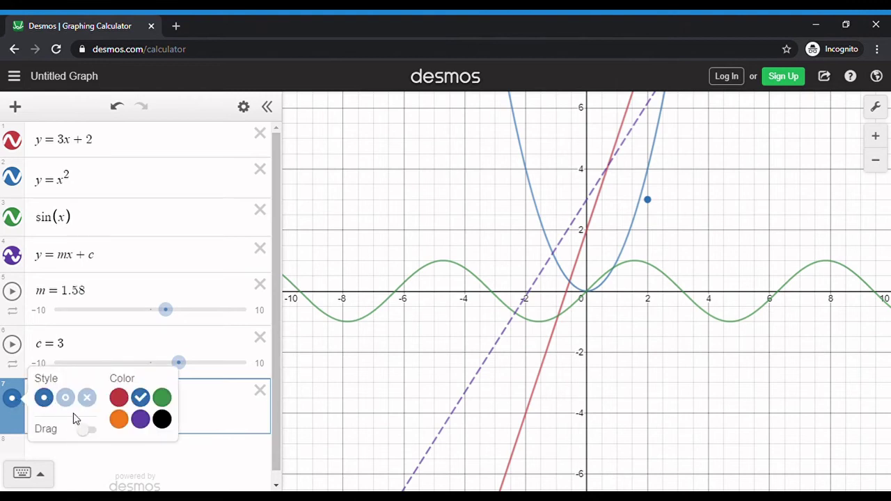
pyautogui.click(89, 432)
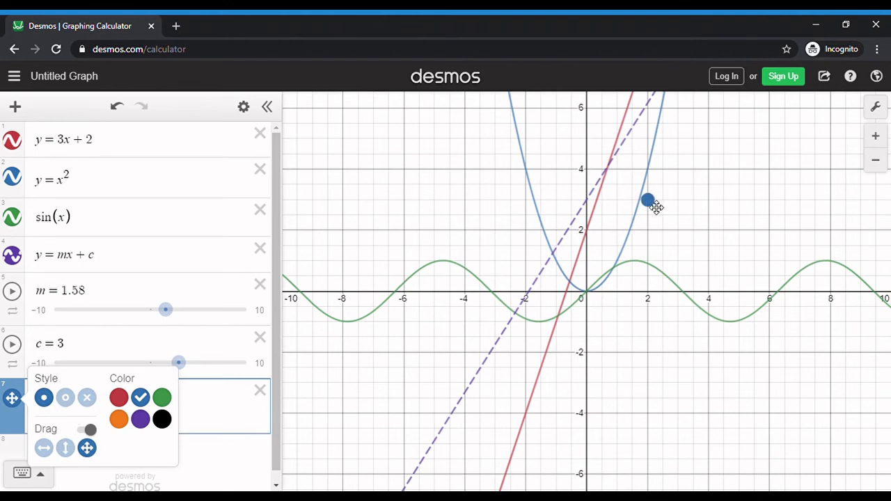
pyautogui.moveTo(648, 201); pyautogui.dragTo(618, 217)
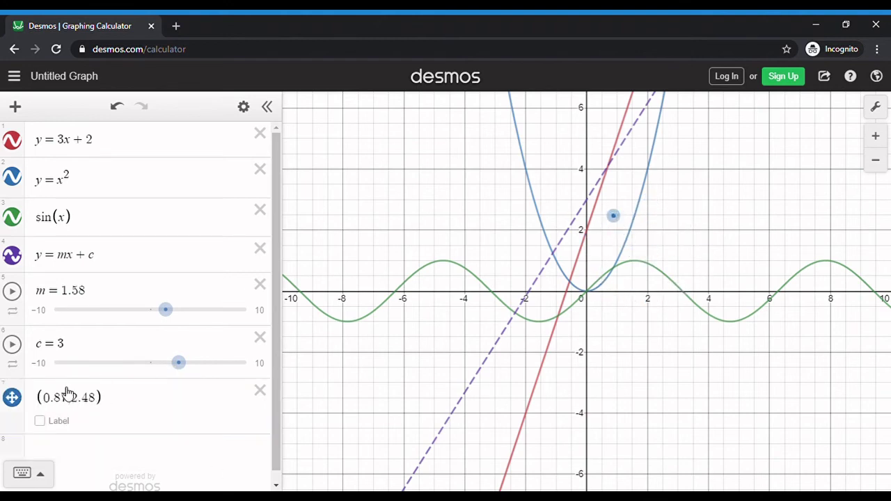
# Step: Try the open-circle and cross styles on the point, and return it to the solid dot style
pyautogui.click(16, 400)
pyautogui.click(16, 401)
pyautogui.click(15, 401)
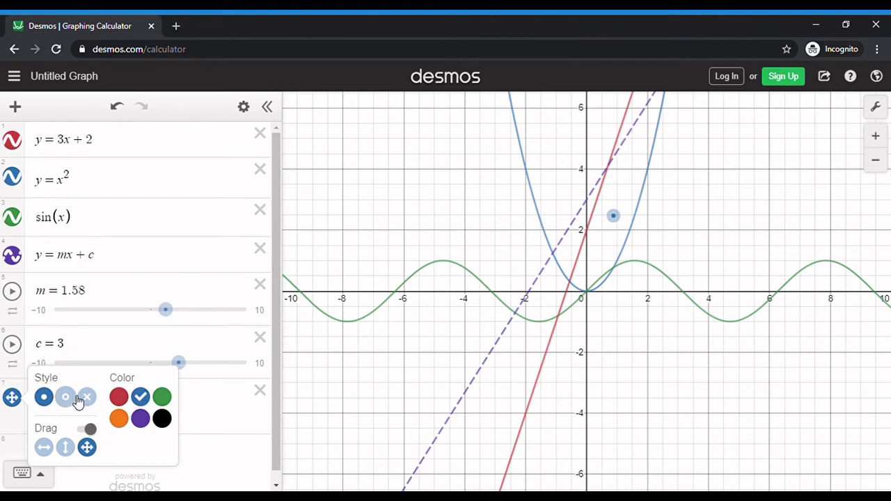
pyautogui.click(66, 397)
pyautogui.click(86, 399)
pyautogui.click(46, 398)
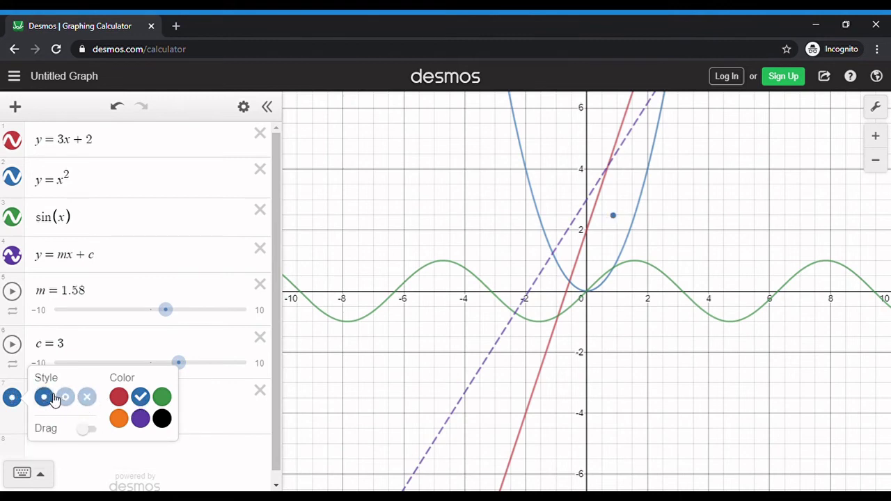
# Step: Restrict the point's movement to horizontal only, and move it along to about x = 0.18
pyautogui.click(88, 429)
pyautogui.click(66, 448)
pyautogui.click(49, 449)
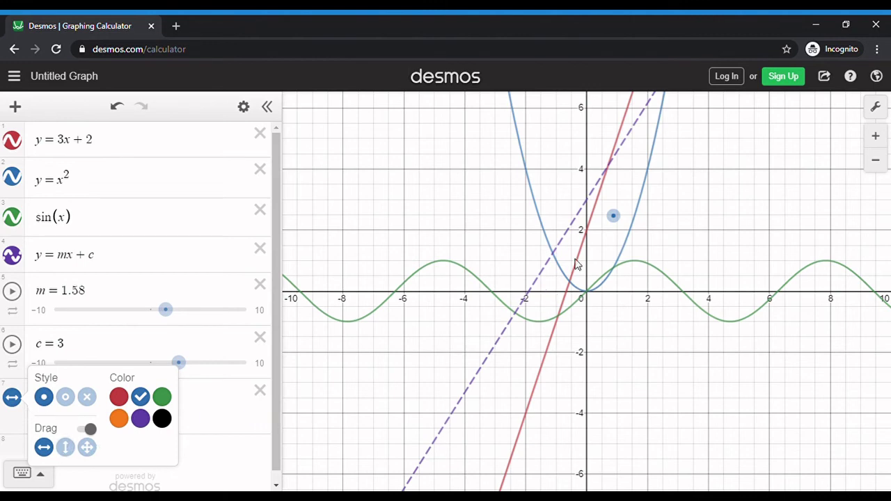
pyautogui.moveTo(615, 218); pyautogui.dragTo(597, 278)
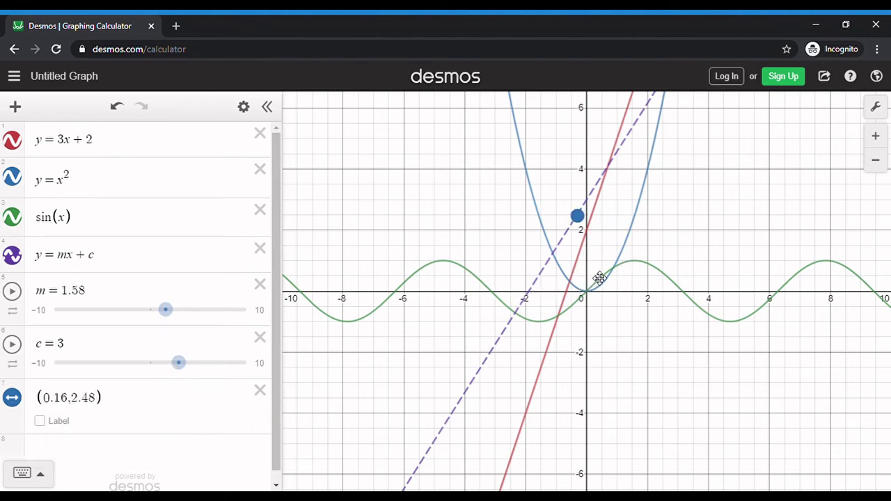
# Step: Insert an empty table as a new item below the movable point
pyautogui.scroll(-1, 120, 408)
pyautogui.click(123, 394)
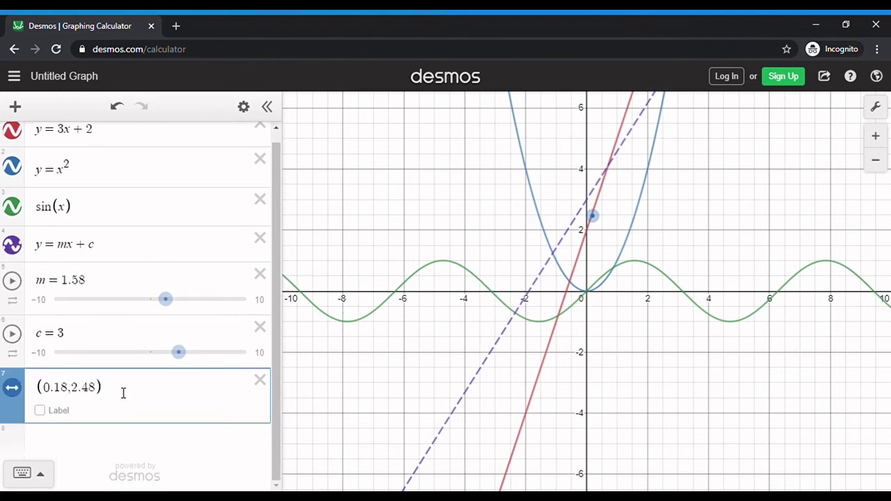
pyautogui.press('Return')
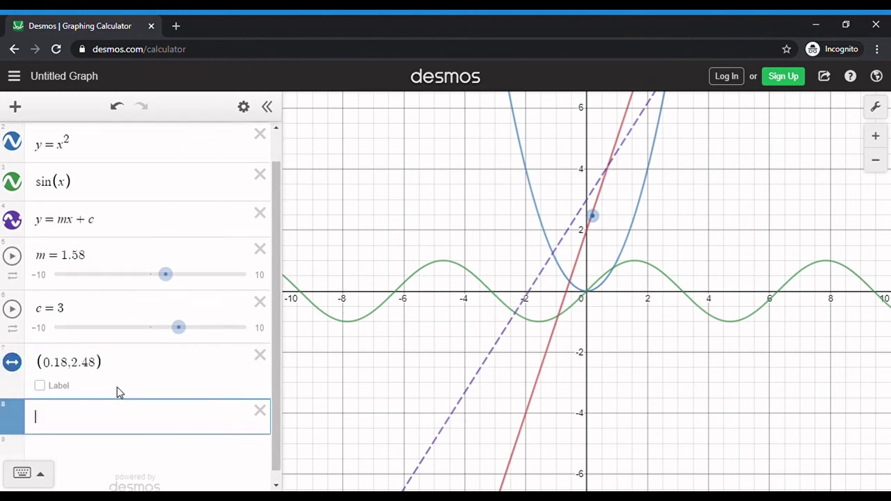
pyautogui.click(16, 105)
pyautogui.click(45, 201)
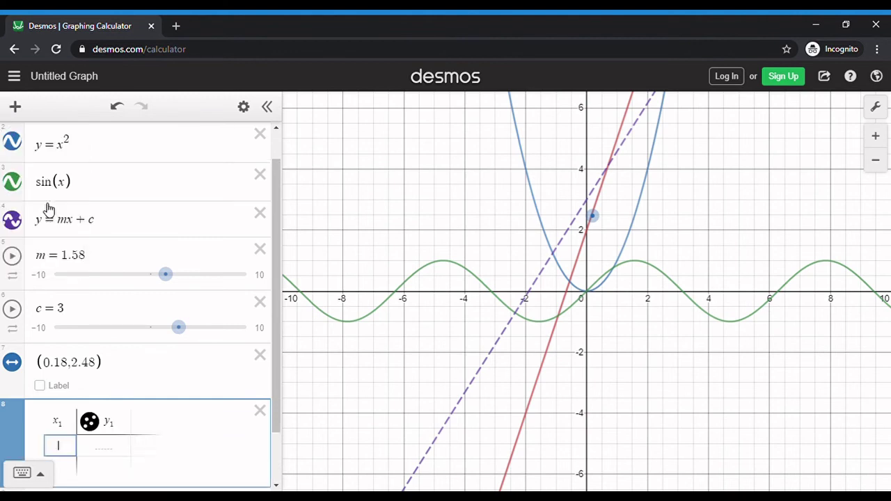
# Step: Fill the table with two coordinate rows: x = 2, y = 3 and x = 3, y = 4
pyautogui.scroll(-1, 73, 447)
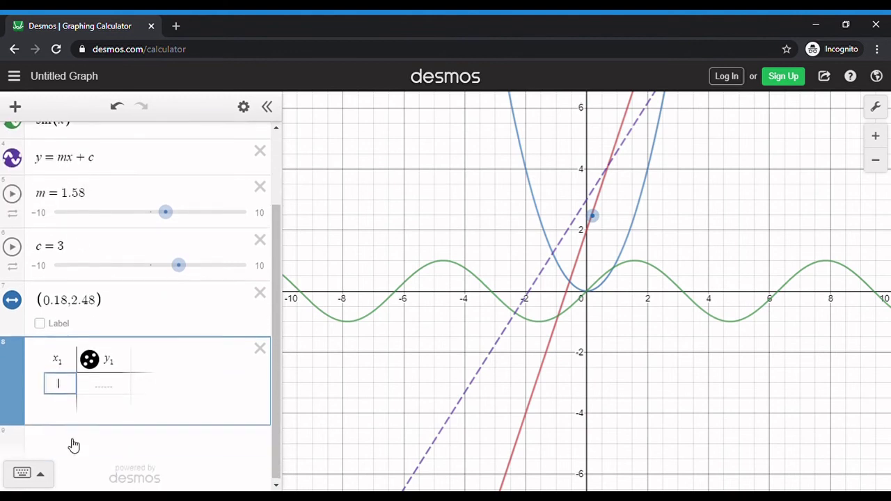
pyautogui.write('2')
pyautogui.press('Right')
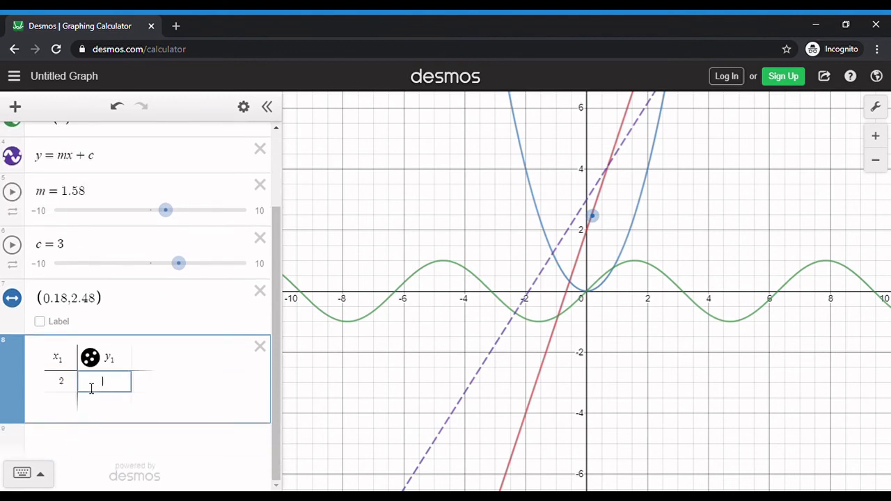
pyautogui.write('3')
pyautogui.press('Return')
pyautogui.press('Left')
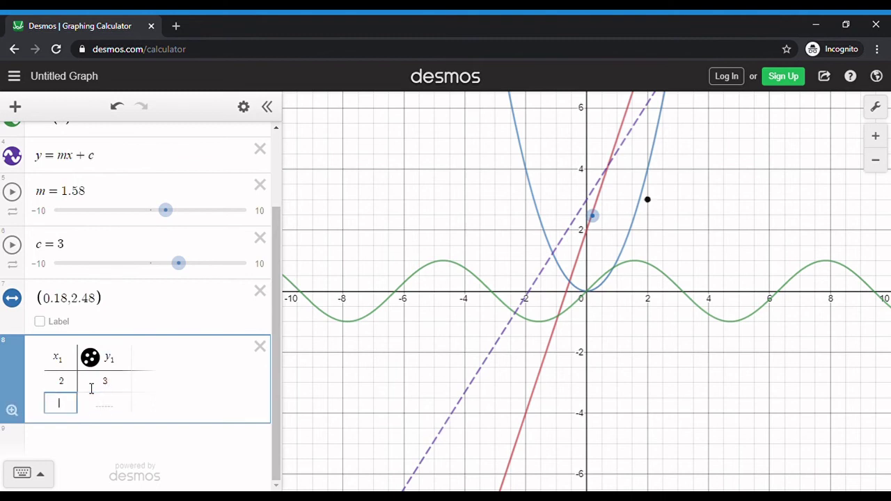
pyautogui.write('3')
pyautogui.press('Right')
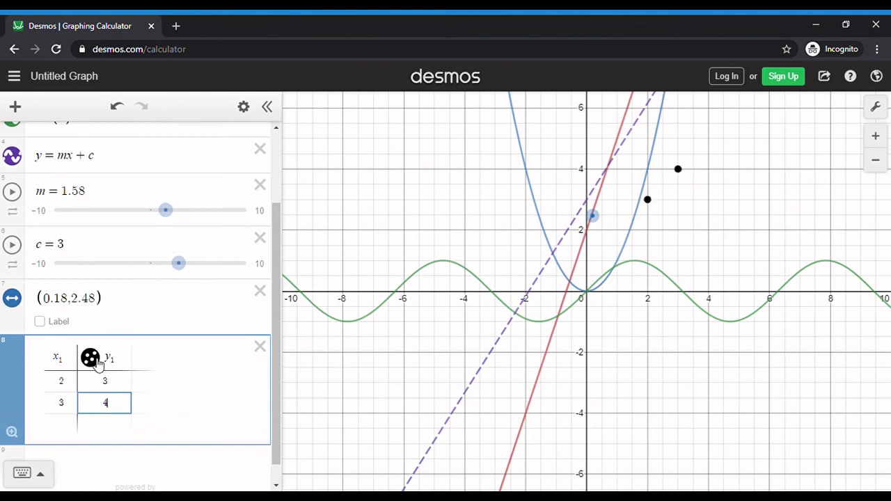
# Step: Connect the table's points with a line, try the dashed and dotted styles, and set it back to solid
pyautogui.click(98, 361)
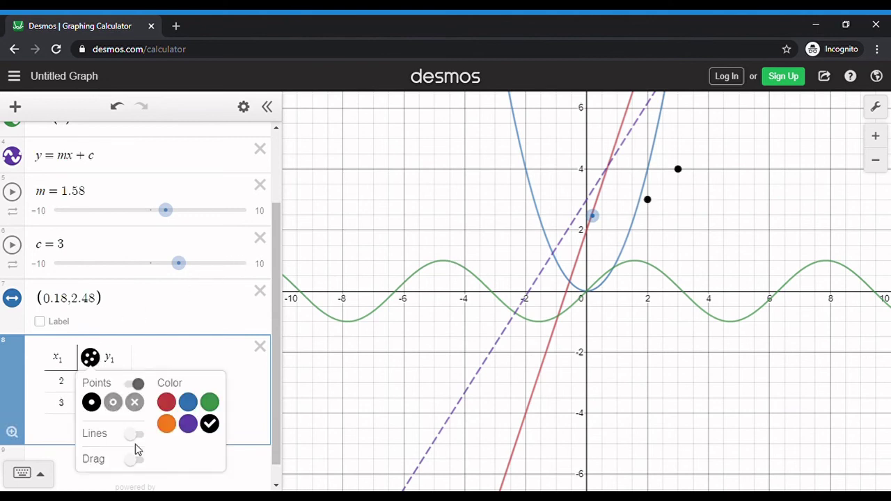
pyautogui.click(143, 469)
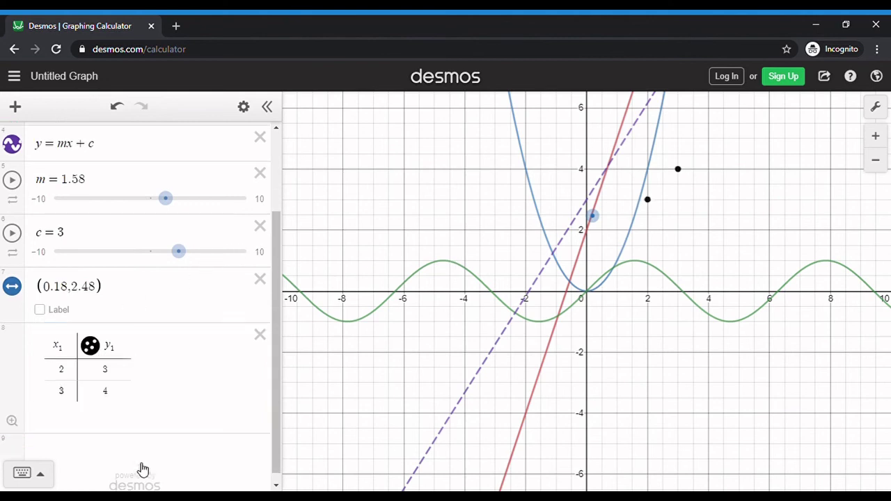
pyautogui.click(90, 346)
pyautogui.click(138, 422)
pyautogui.click(113, 441)
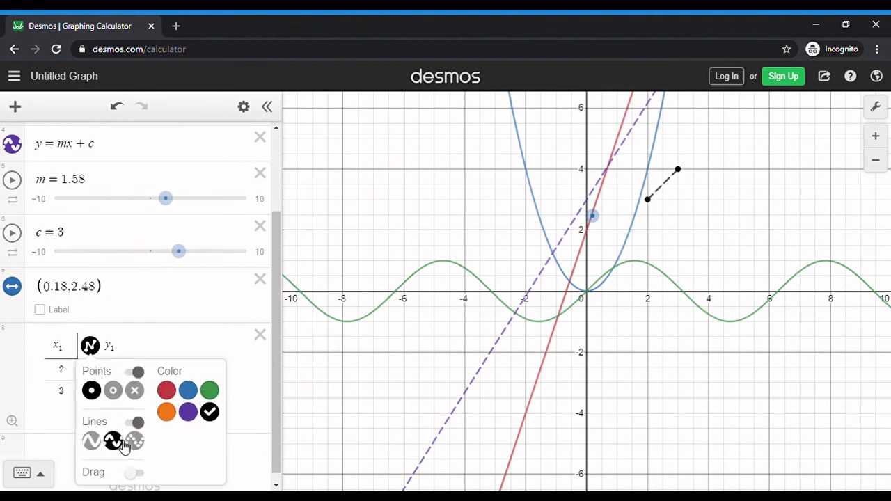
pyautogui.click(134, 441)
pyautogui.click(91, 441)
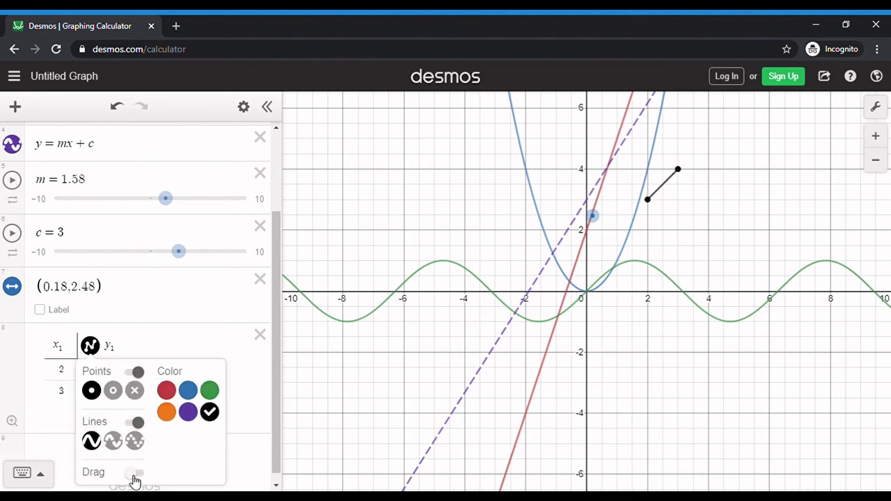
# Step: Make the table's points draggable in all directions and close their style options
pyautogui.click(134, 475)
pyautogui.click(155, 357)
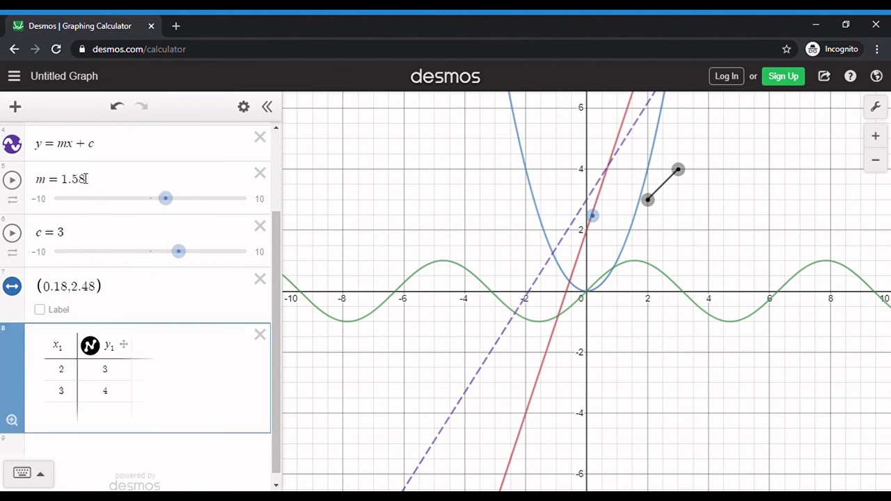
pyautogui.click(15, 106)
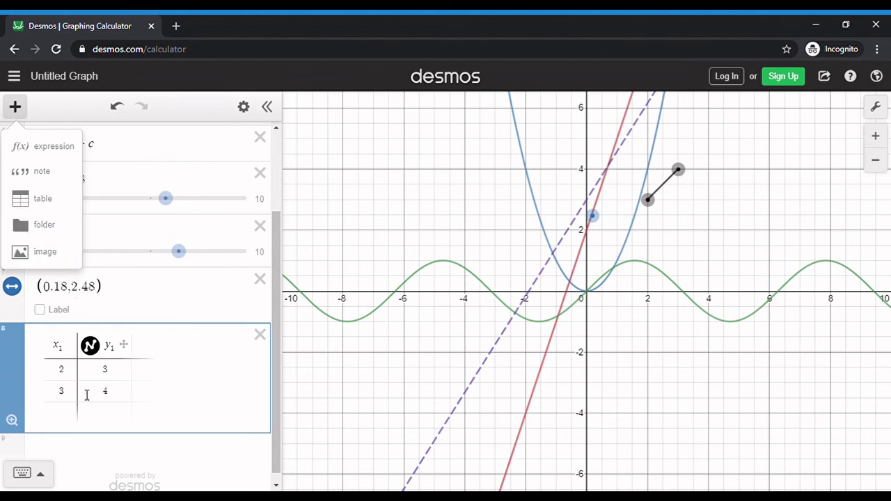
pyautogui.scroll(-1, 86, 395)
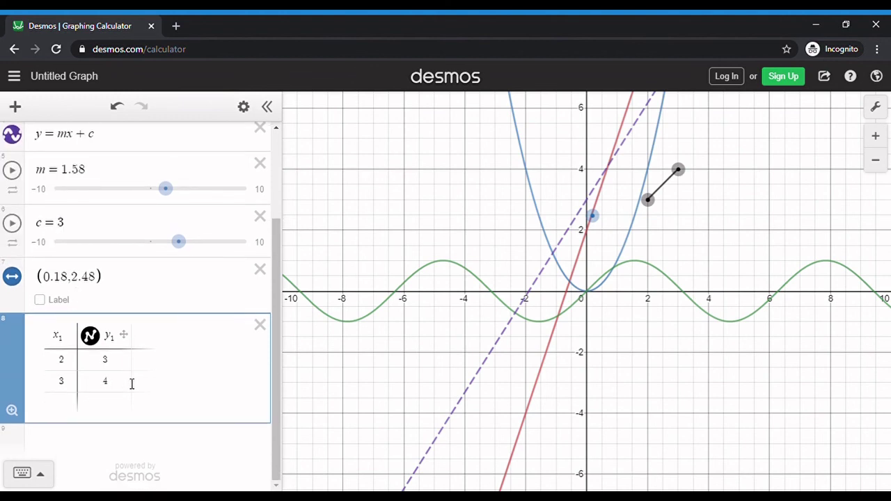